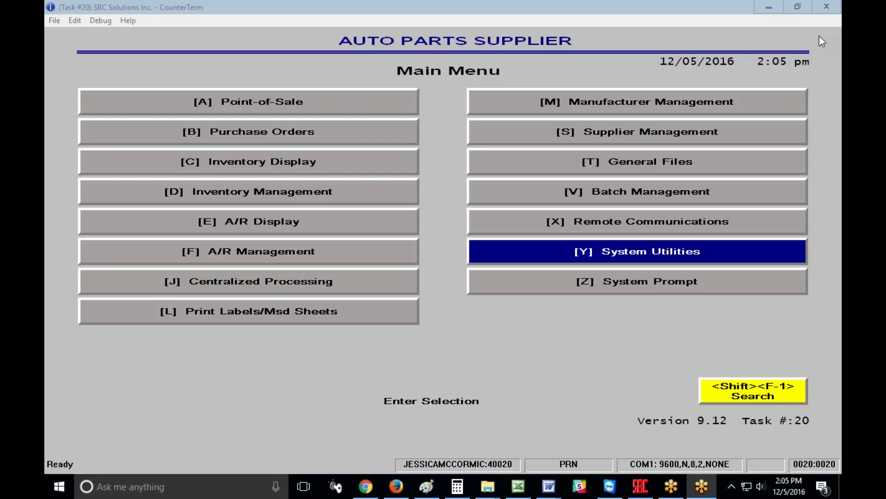
# Open the Inventory File Utilities within System Utilities
pyautogui.click(654, 261)
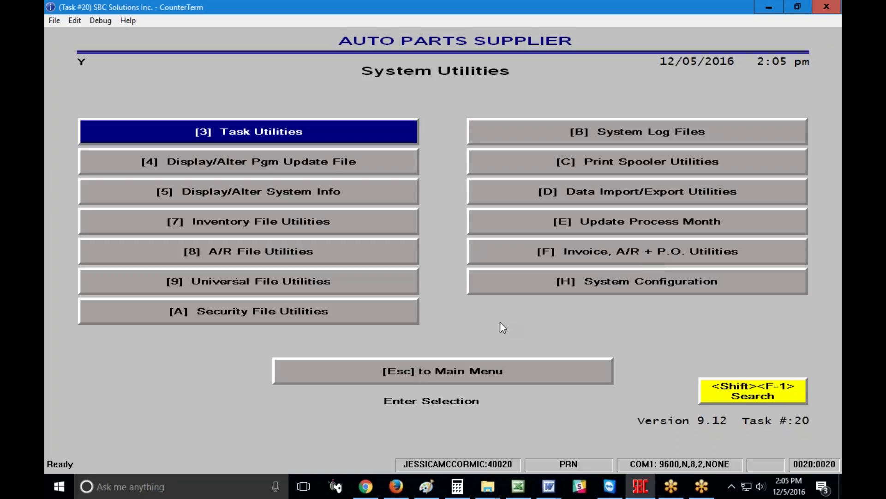
pyautogui.press('Down')
pyautogui.press('Down')
pyautogui.press('Down')
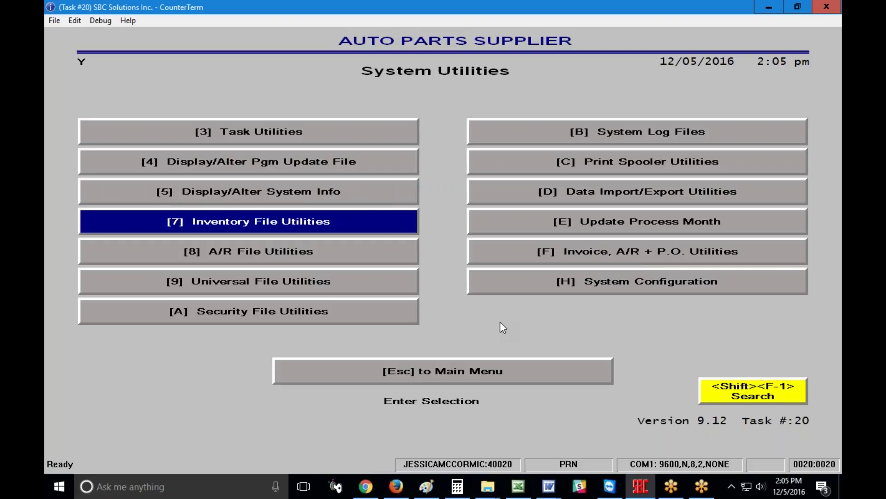
pyautogui.press('Return')
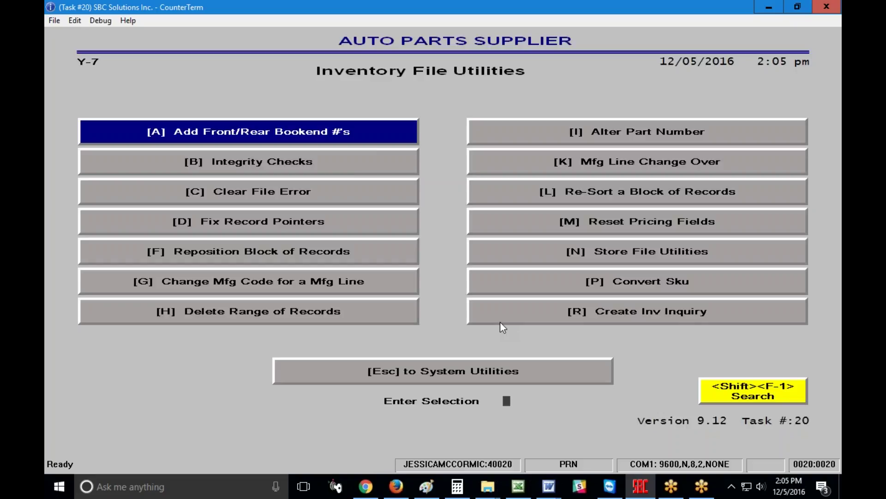
# Examine the inventory utilities for fixing pointers, repositioning and re-sorting blocks of records, and return to System Utilities
pyautogui.press('Down')
pyautogui.press('Down')
pyautogui.press('Down')
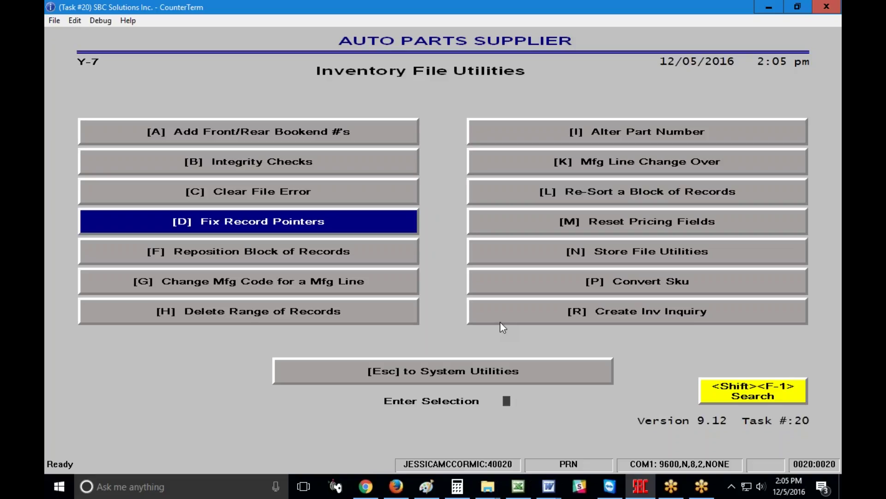
pyautogui.press('Down')
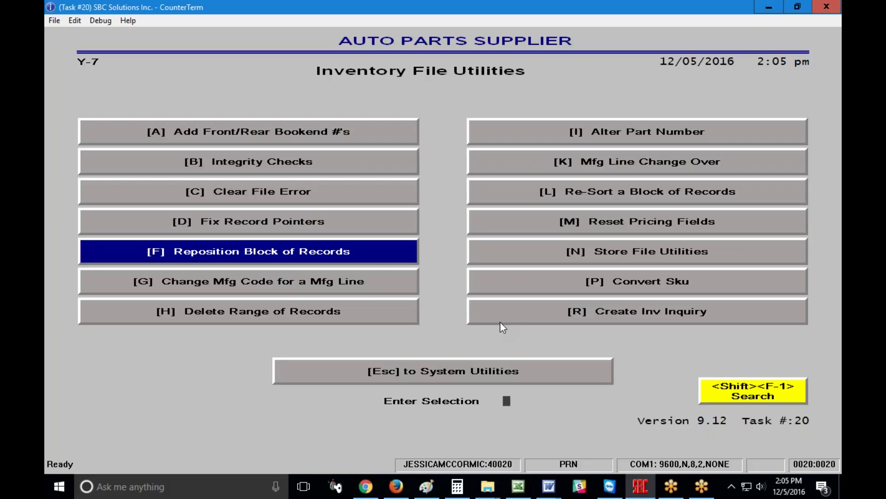
pyautogui.press('Right')
pyautogui.press('Up')
pyautogui.press('Up')
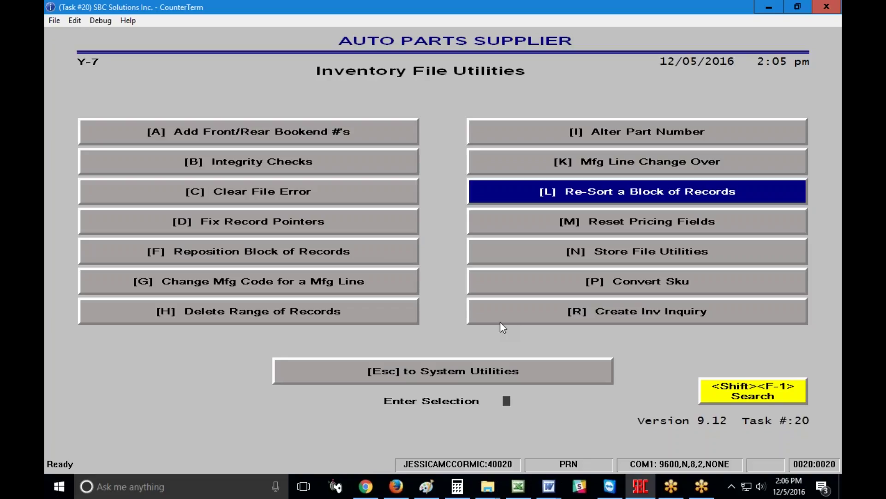
pyautogui.press('Escape')
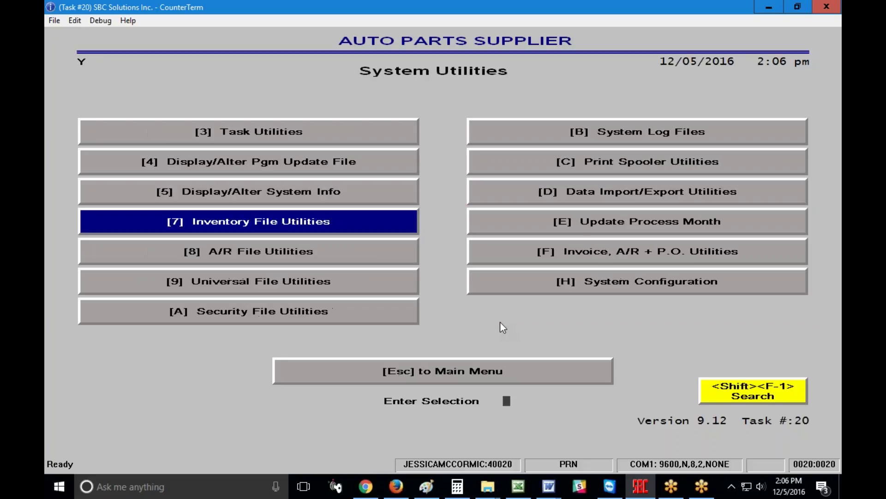
# Examine the A/R File Utilities for repositioning number ranges and fixing record pointers, and return to System Utilities
pyautogui.press('Down')
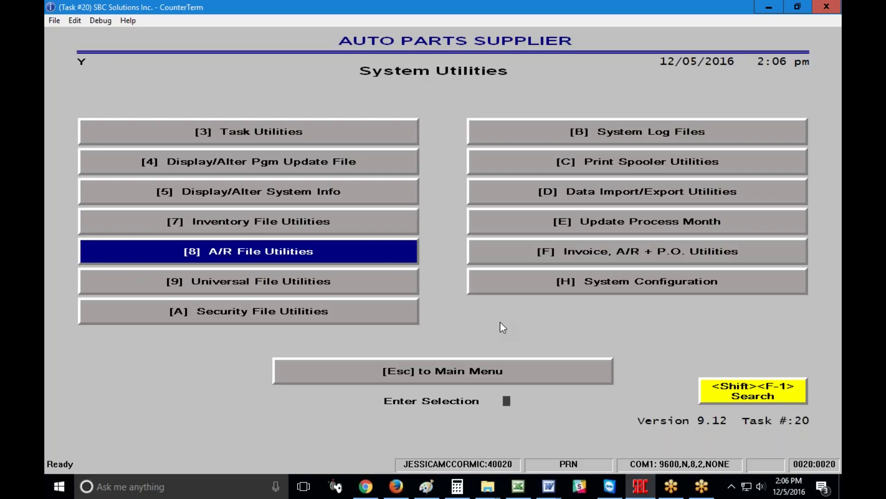
pyautogui.press('Return')
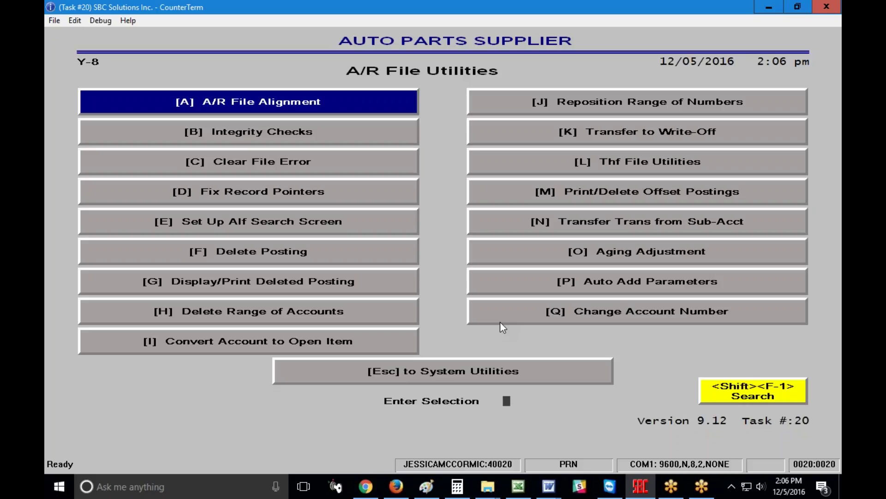
pyautogui.press('Right')
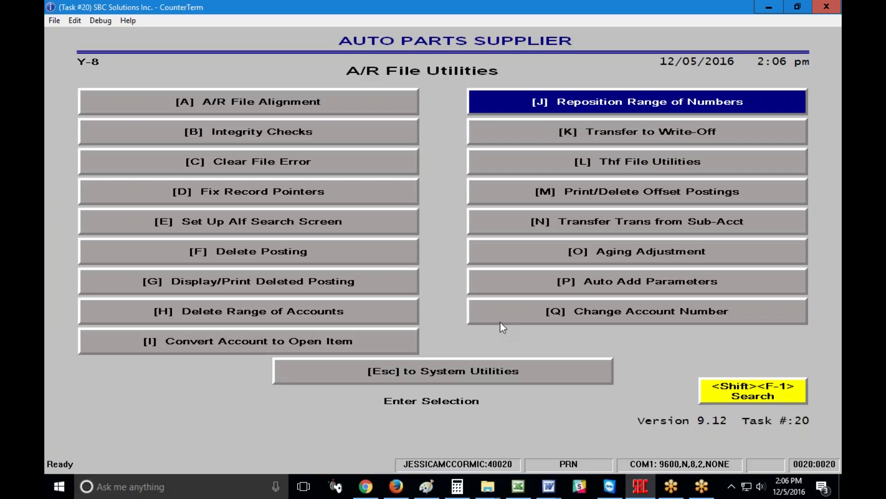
pyautogui.press('Left')
pyautogui.press('Down')
pyautogui.press('Down')
pyautogui.press('Down')
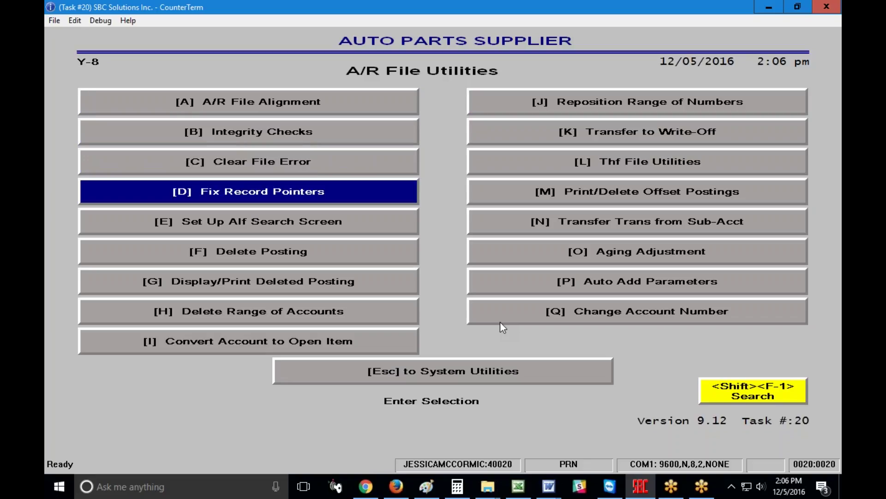
pyautogui.press('Escape')
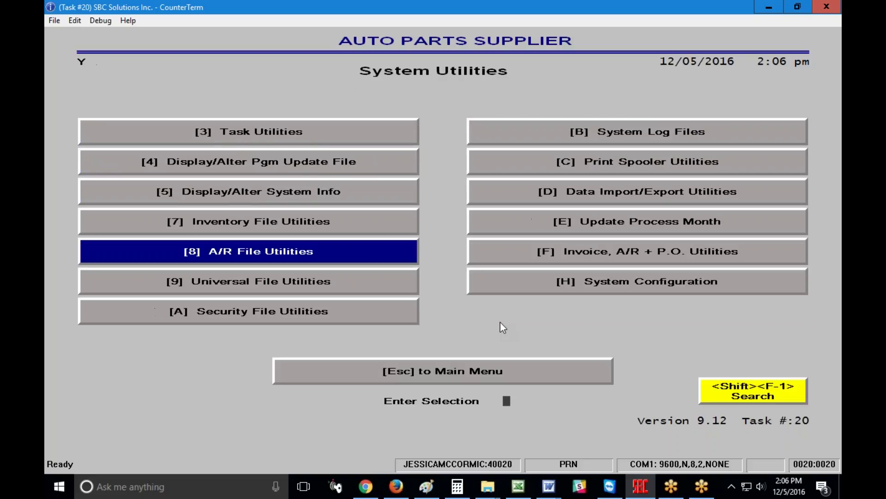
# Open the Re-Sort a Block of Records program from Universal File Utilities
pyautogui.press('Down')
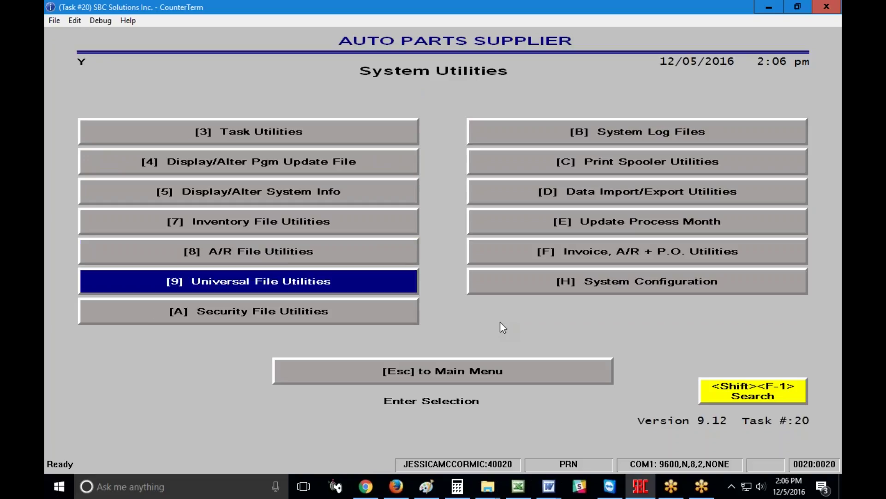
pyautogui.press('Return')
pyautogui.press('Right')
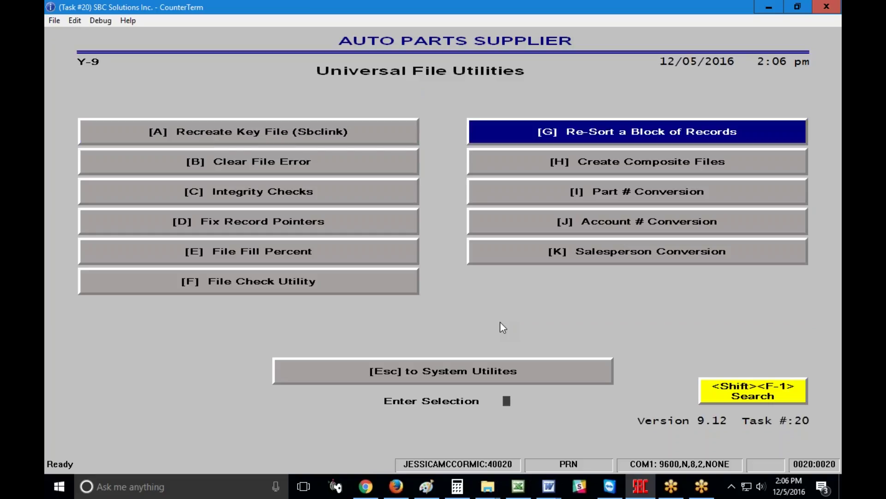
pyautogui.press('Down')
pyautogui.press('Return')
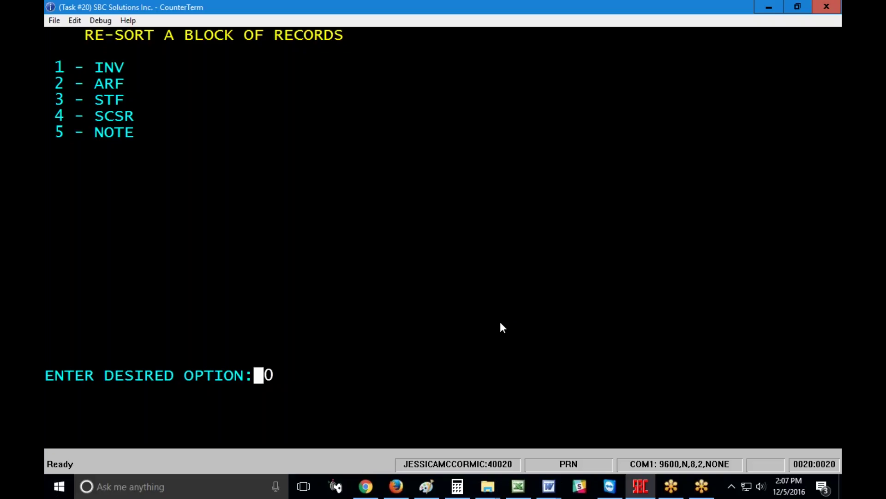
# Choose the ARF file (option 2) for re-sorting and enter the clerk code
pyautogui.write('2')
pyautogui.press('Return')
pyautogui.write('1')
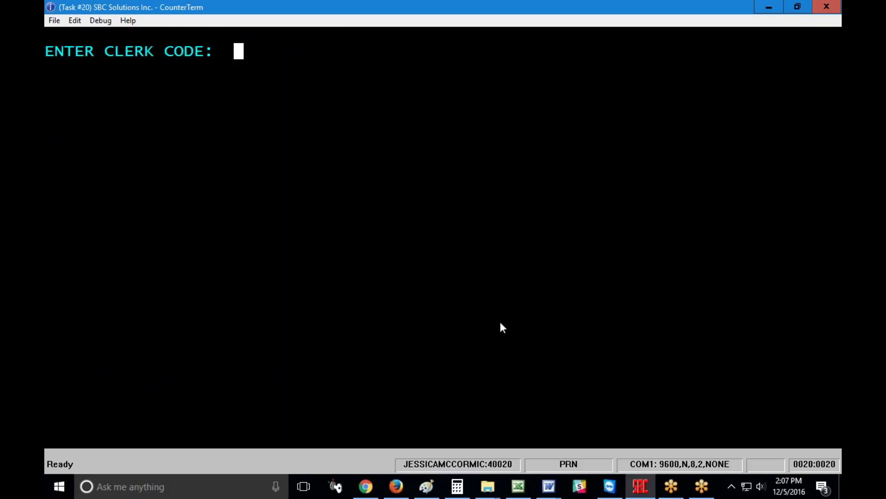
pyautogui.press('Return')
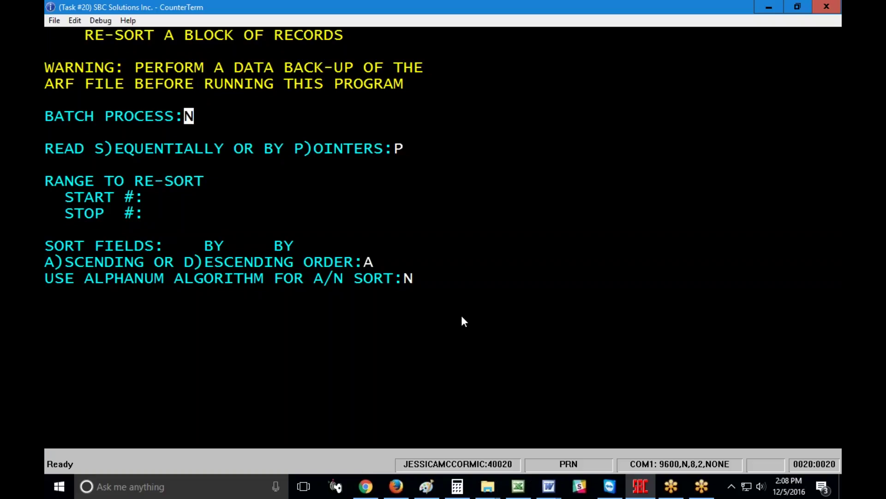
# Leave batch processing at N and set the records to be read sequentially (S)
pyautogui.press('Return')
pyautogui.press('Return')
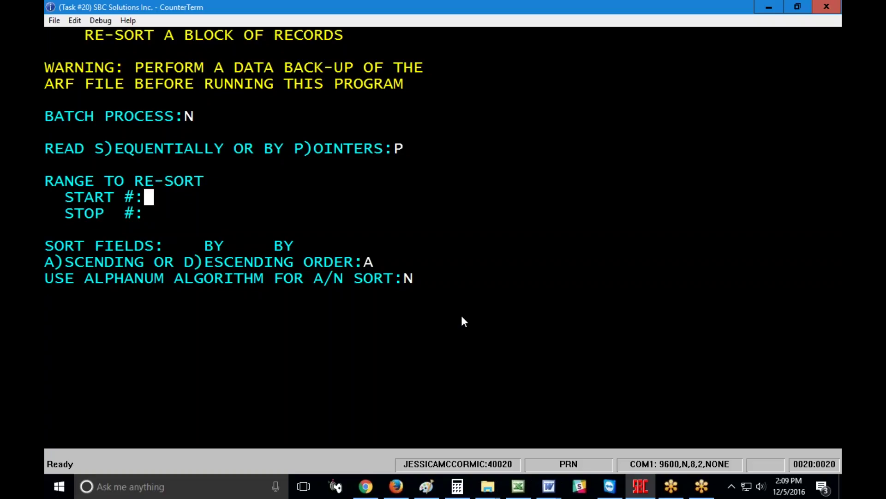
pyautogui.press('Up')
pyautogui.write('S')
pyautogui.press('Return')
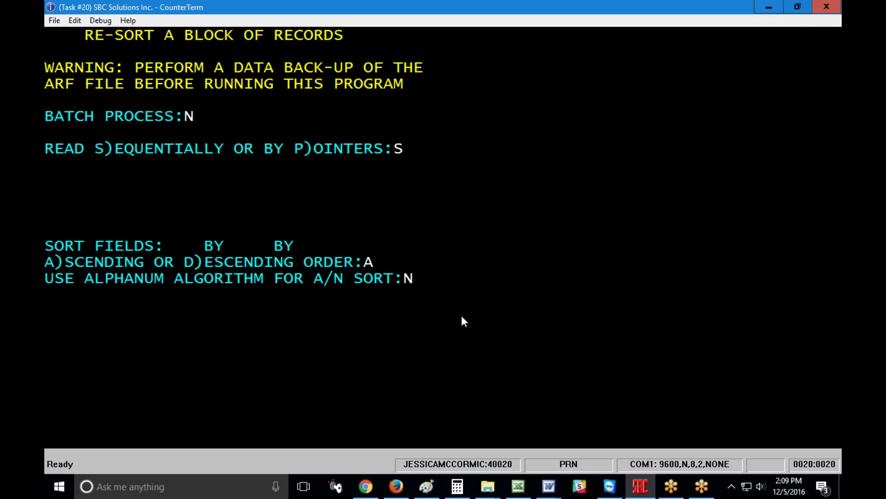
# Set the sort fields to A/N by ML1 by ZIP
pyautogui.write('N/B')
pyautogui.press('Left')
pyautogui.press('Left')
pyautogui.write('A/N BY ML1 BY Z')
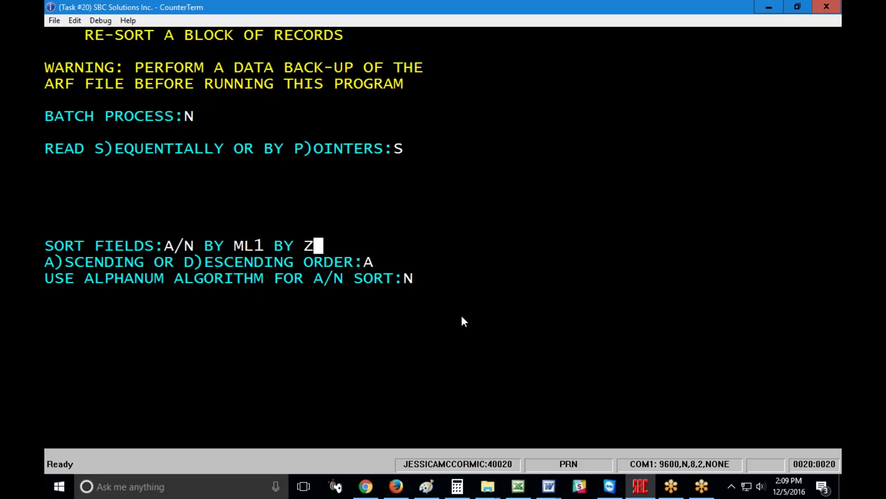
pyautogui.write('IP')
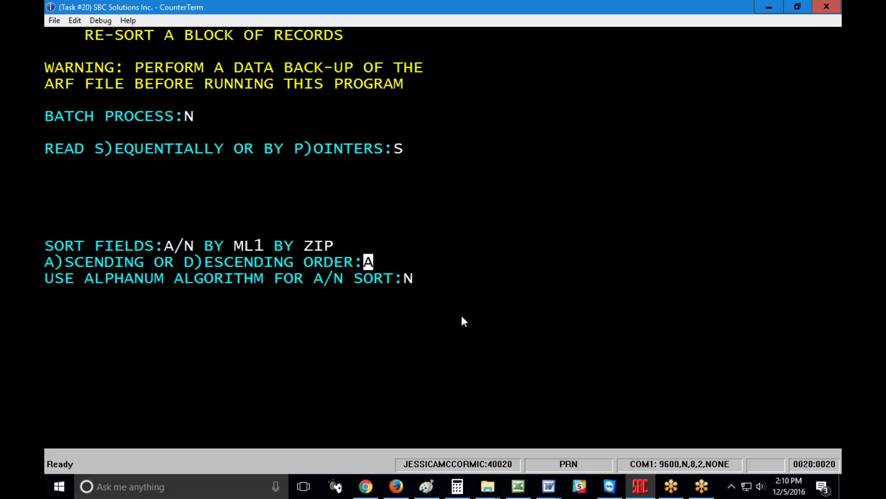
# Clear the second and third sort fields so that the ARF file is sorted by A/N only
pyautogui.press('Up')
pyautogui.press('Up')
pyautogui.press('Up')
pyautogui.press('Right')
pyautogui.press('Right')
pyautogui.press('Return')
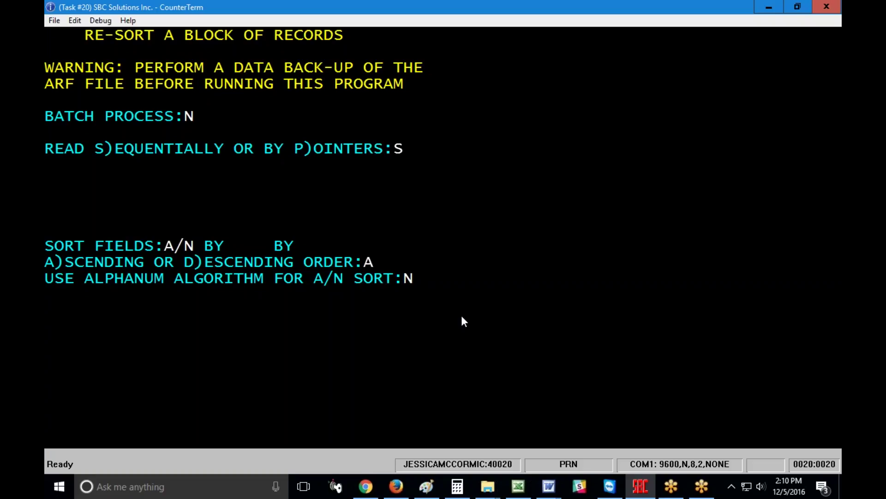
# Keep ascending order, set the alphanum algorithm for the A/N sort to Y, and run the re-sort until it is acknowledged
pyautogui.press('Return')
pyautogui.write('Y')
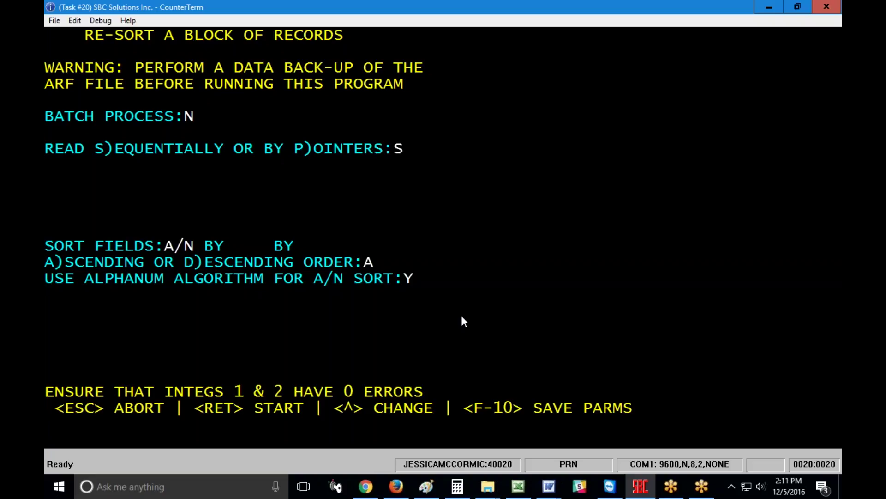
pyautogui.press('Return')
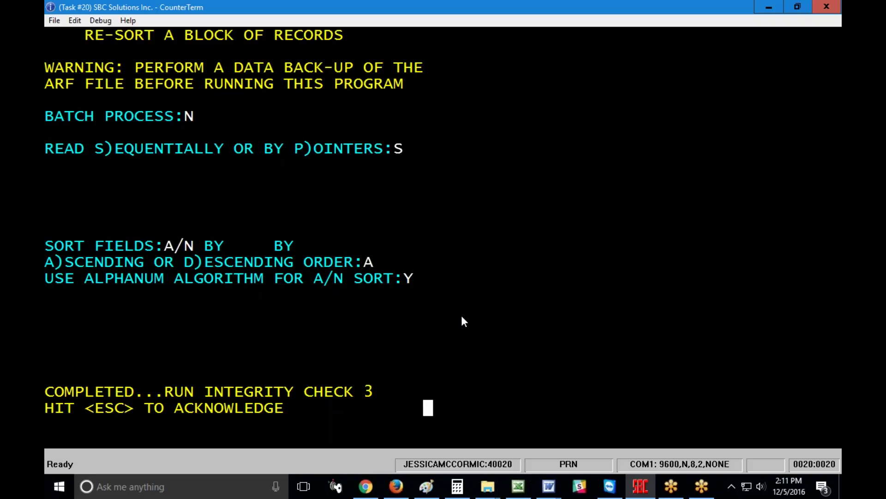
pyautogui.press('Escape')
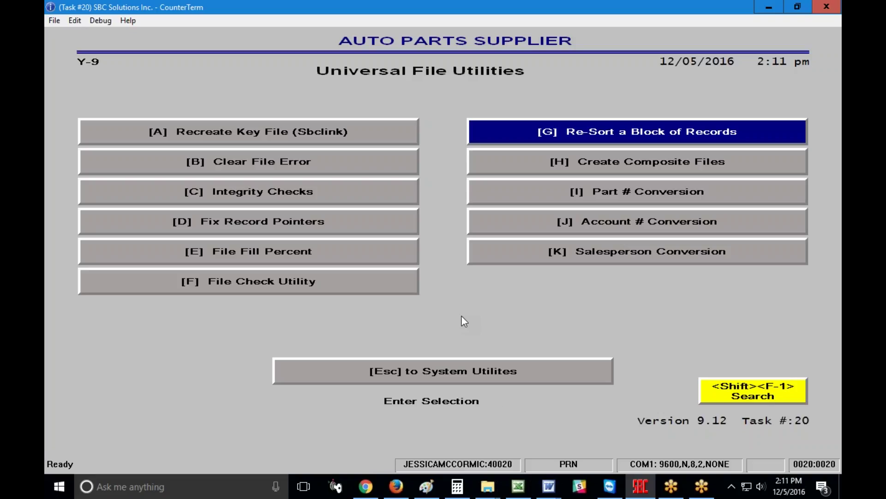
# Open the universal Integrity Checks and select only Test 3, Data File Inter-Record Pointers
pyautogui.press('Down')
pyautogui.press('Left')
pyautogui.press('Down')
pyautogui.press('Return')
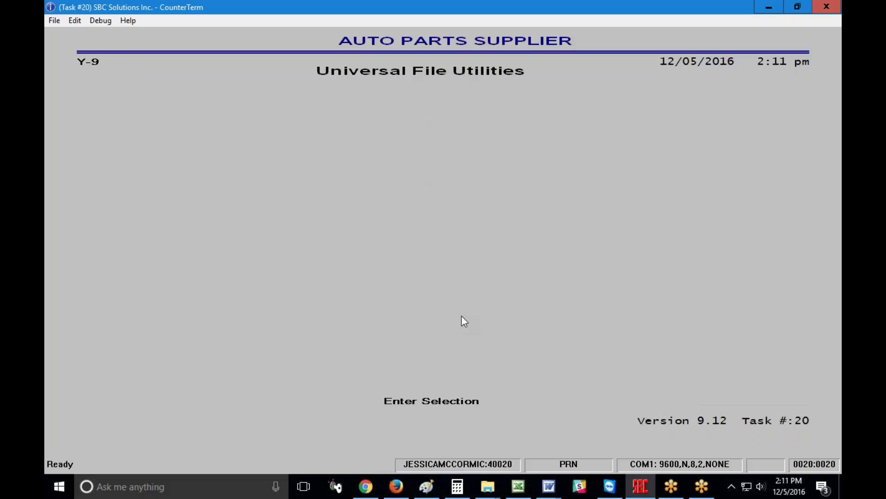
pyautogui.press('space')
pyautogui.press('space')
pyautogui.press('Return')
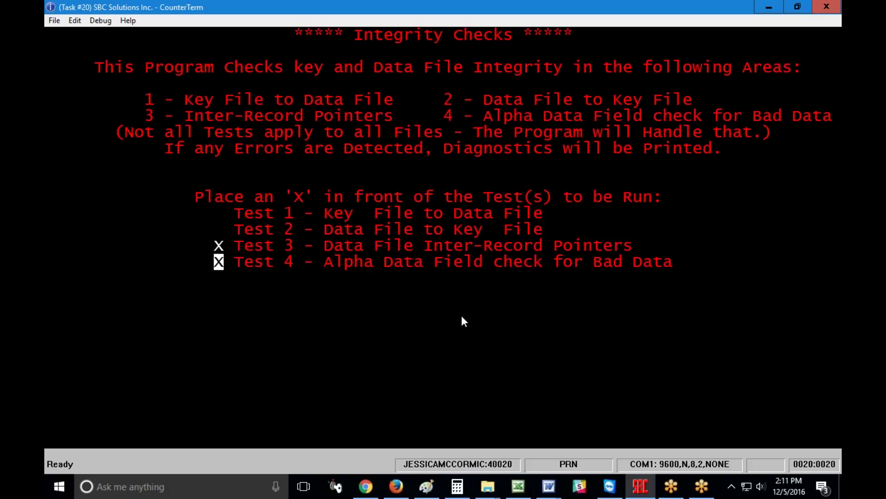
pyautogui.press('space')
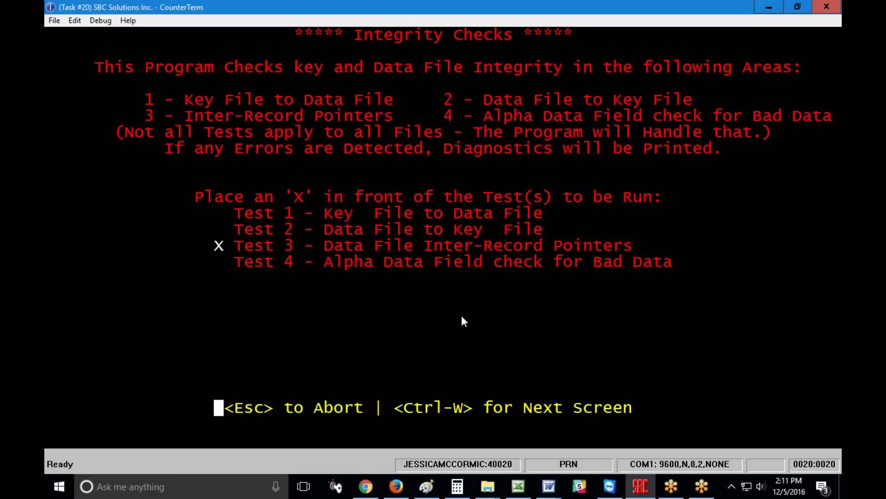
pyautogui.hotkey('ctrl', 'w')
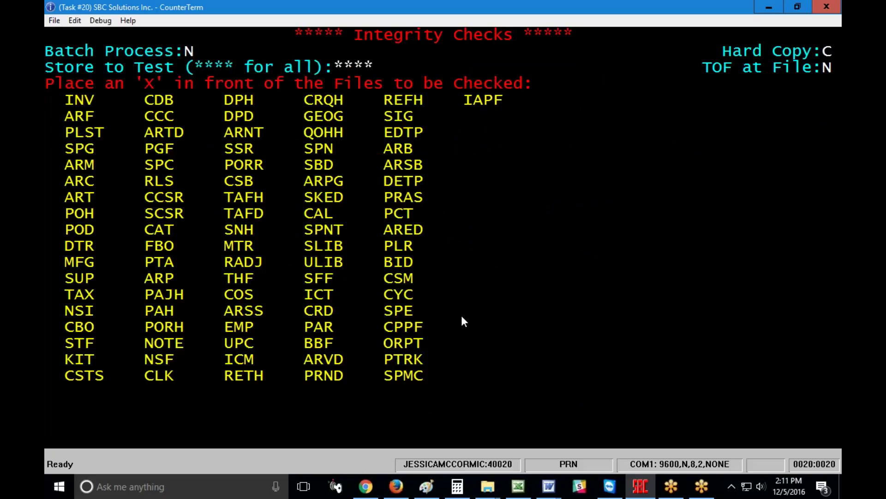
# Mark the ARF file for checking across all stores and run the integrity test
pyautogui.press('Return')
pyautogui.write('X')
pyautogui.hotkey('ctrl', 'w')
pyautogui.press('Return')
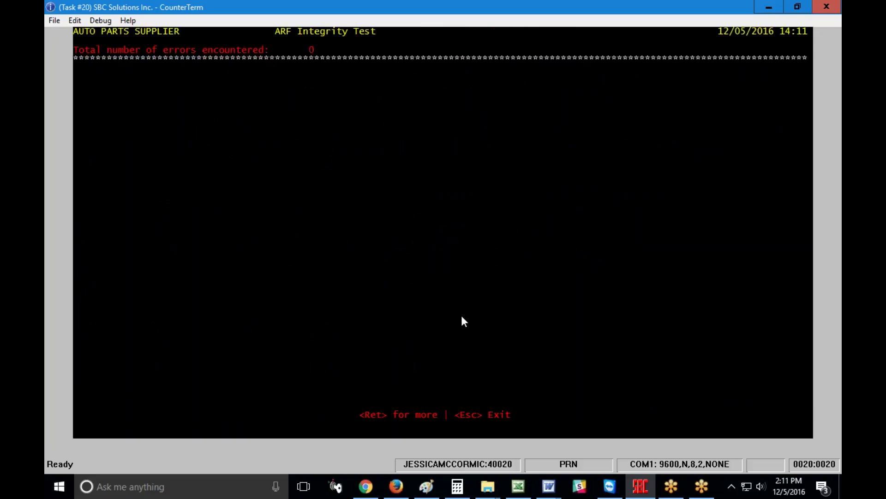